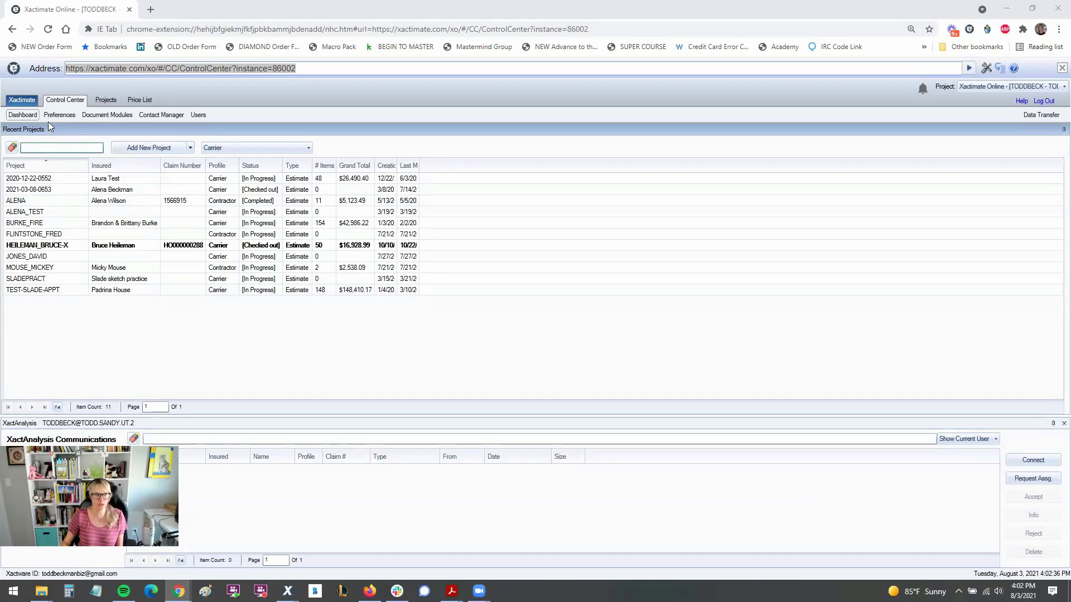
{"action": "left_click", "coordinate": [69, 106]}
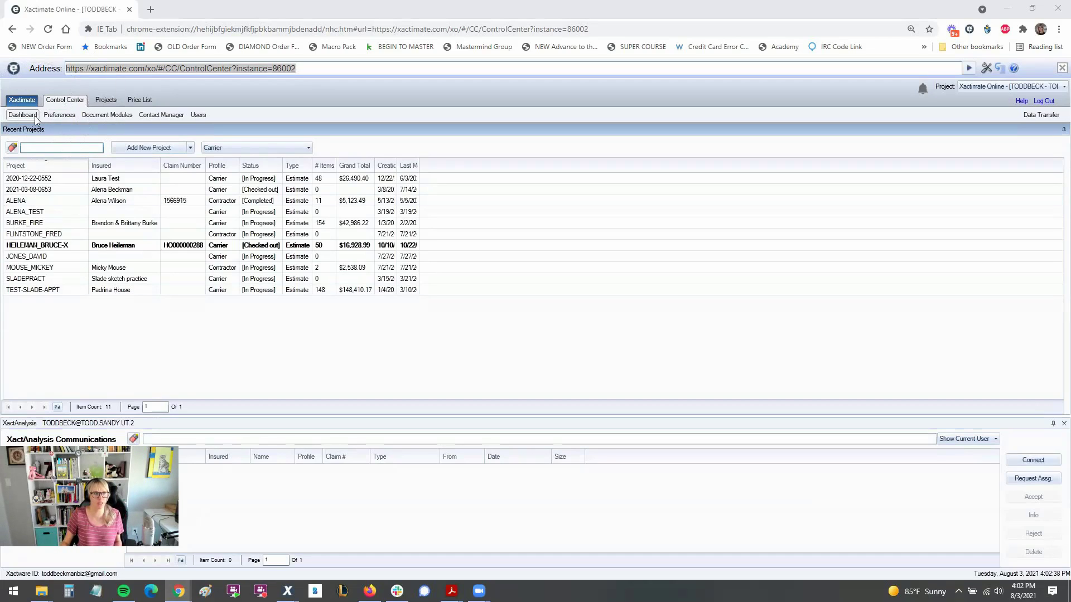
{"action": "left_click", "coordinate": [58, 154]}
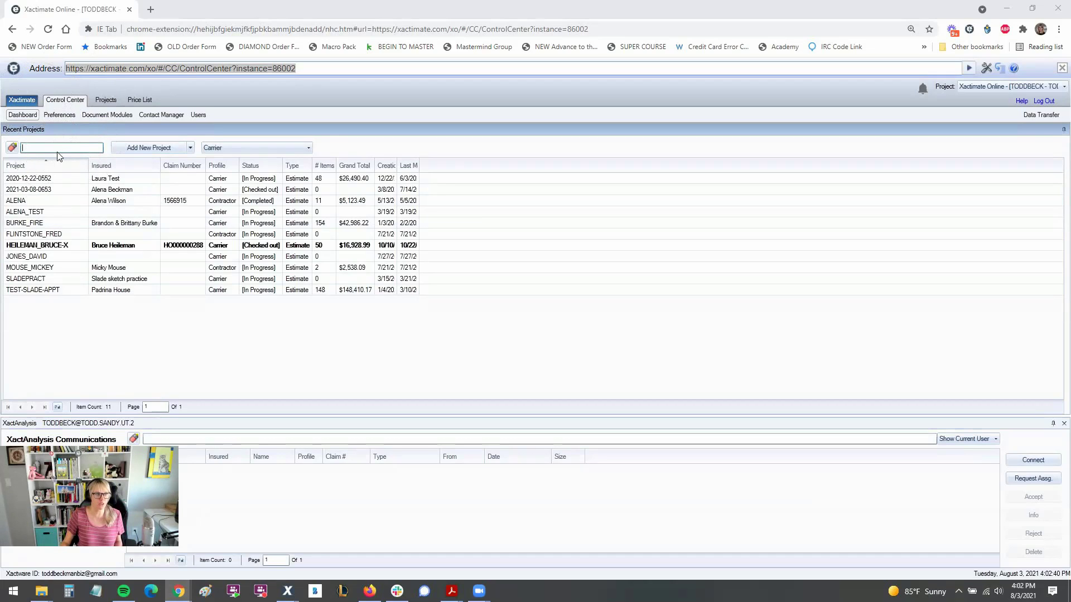
{"action": "left_click", "coordinate": [108, 100]}
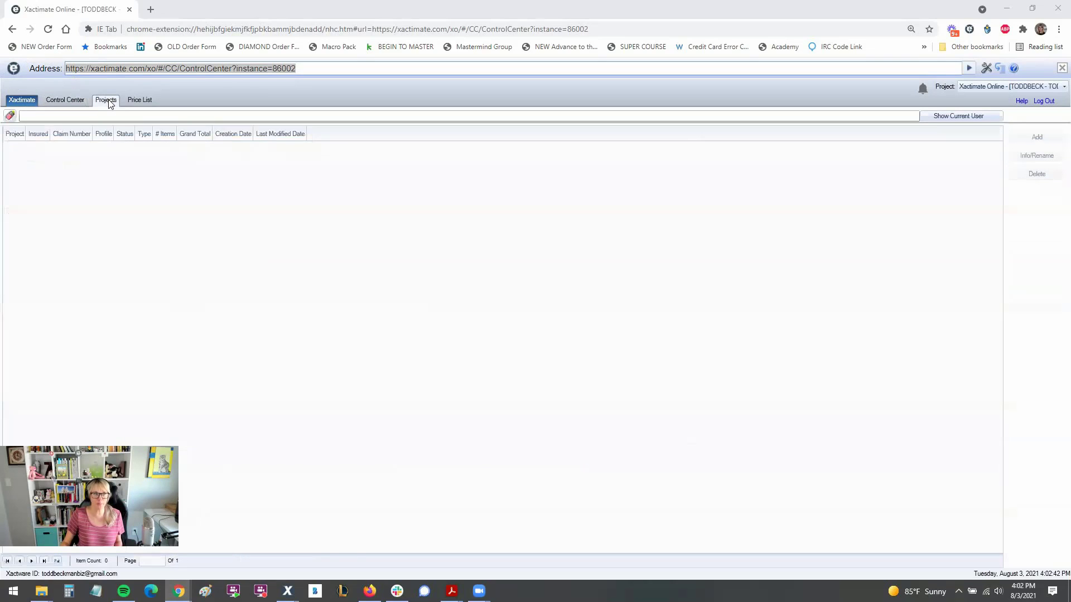
{"action": "left_click", "coordinate": [109, 101]}
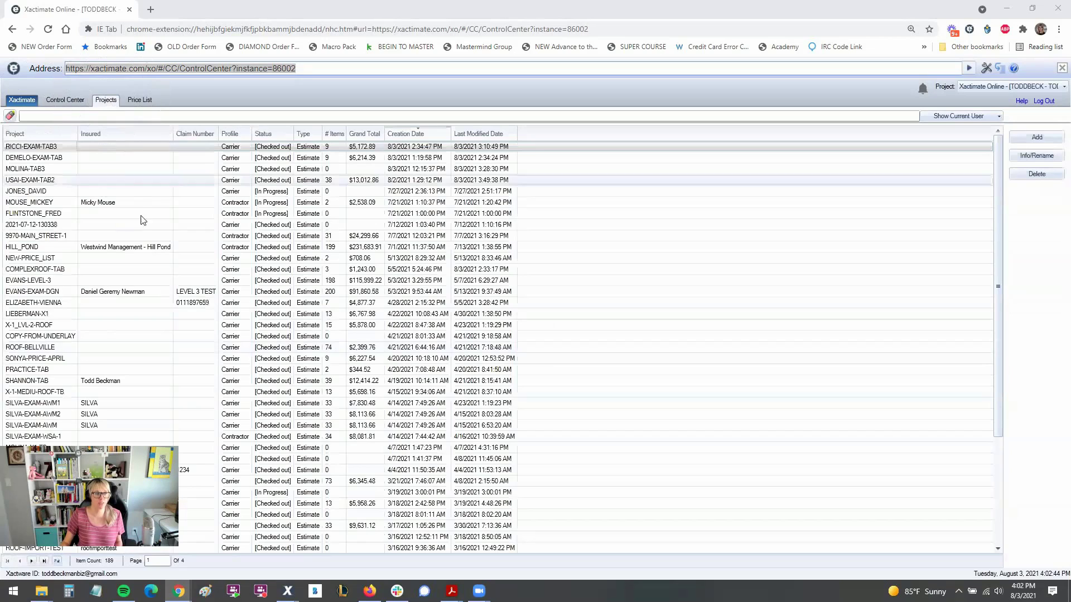
{"action": "left_click", "coordinate": [140, 103]}
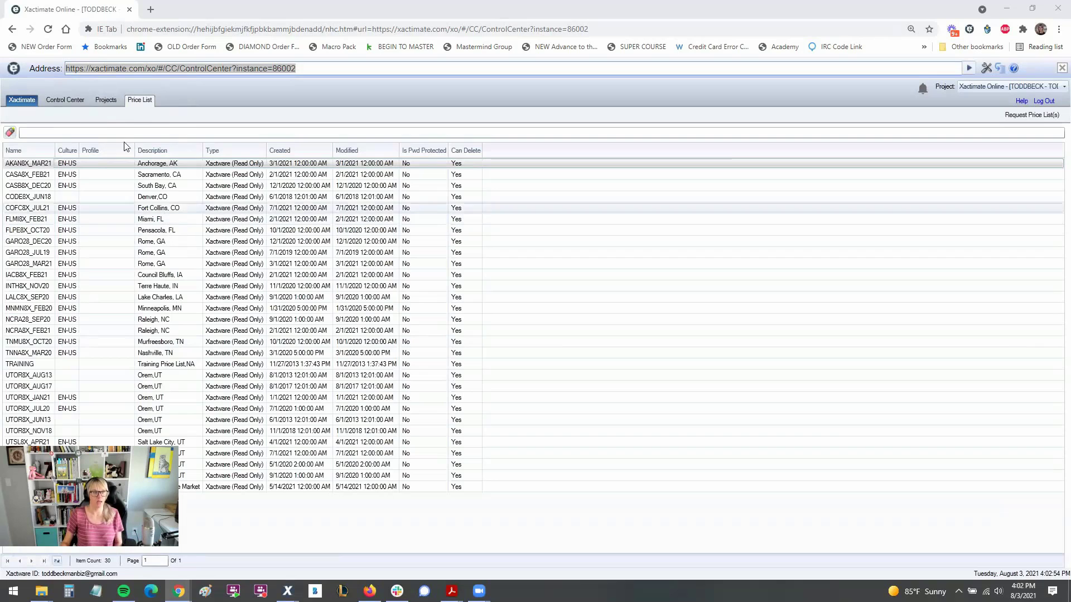
{"action": "left_click", "coordinate": [97, 104]}
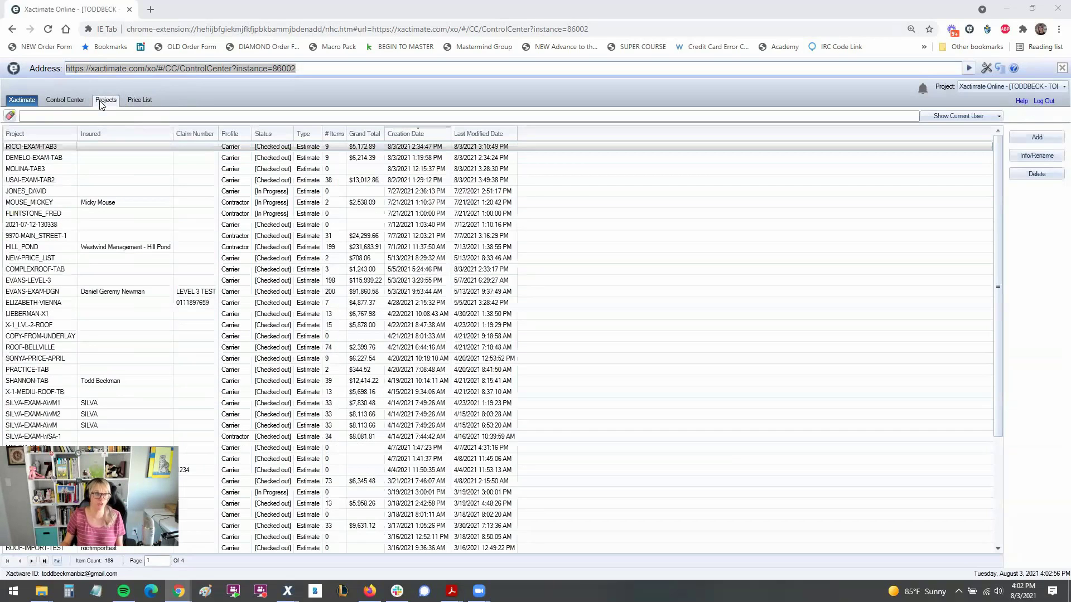
{"action": "left_click", "coordinate": [74, 102]}
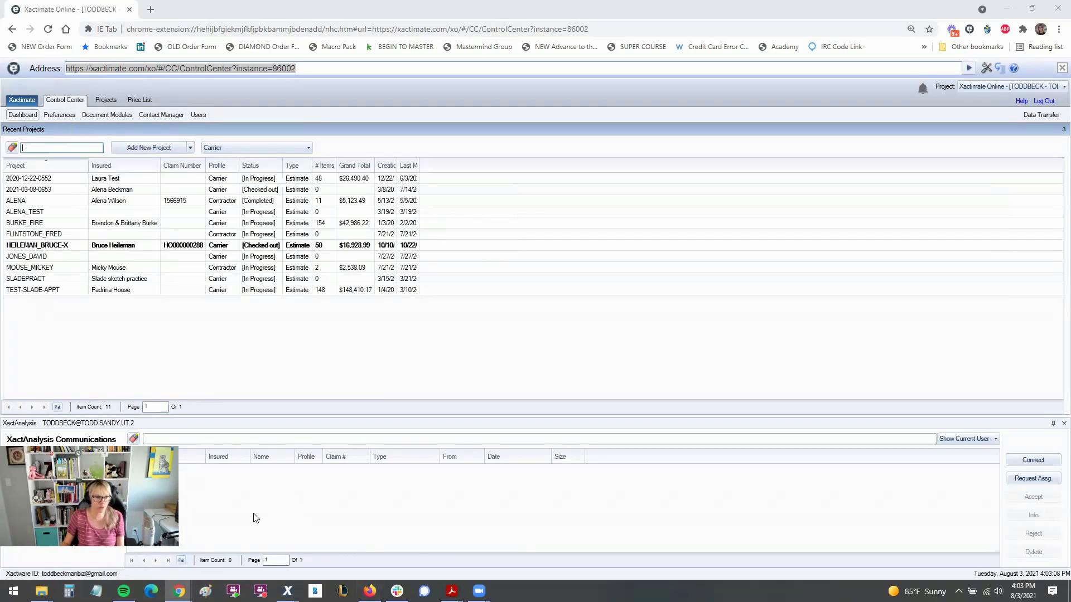
- Switch to the new Xactimate window and scroll through the Projects list
{"action": "mouse_move", "coordinate": [179, 591]}
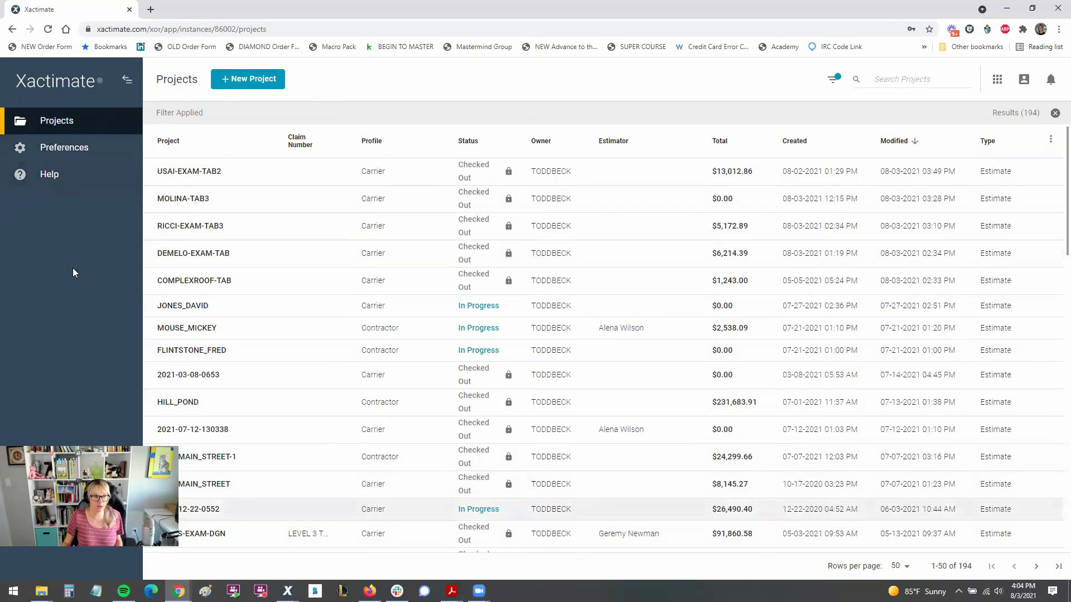
{"action": "scroll", "coordinate": [481, 383], "scroll_direction": "down", "scroll_amount": 10}
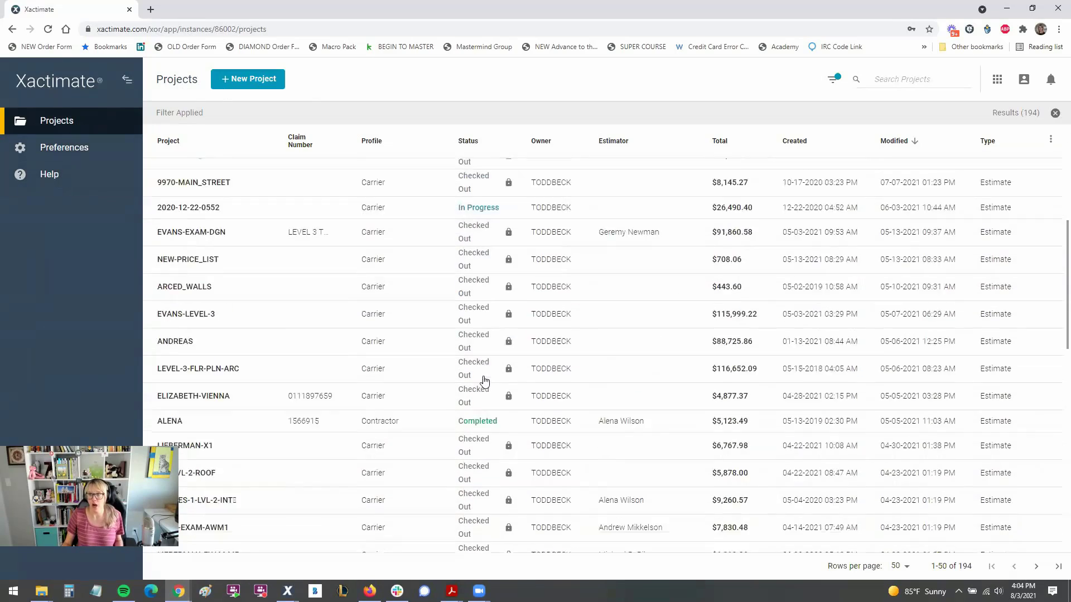
{"action": "scroll", "coordinate": [481, 383], "scroll_direction": "down", "scroll_amount": 5}
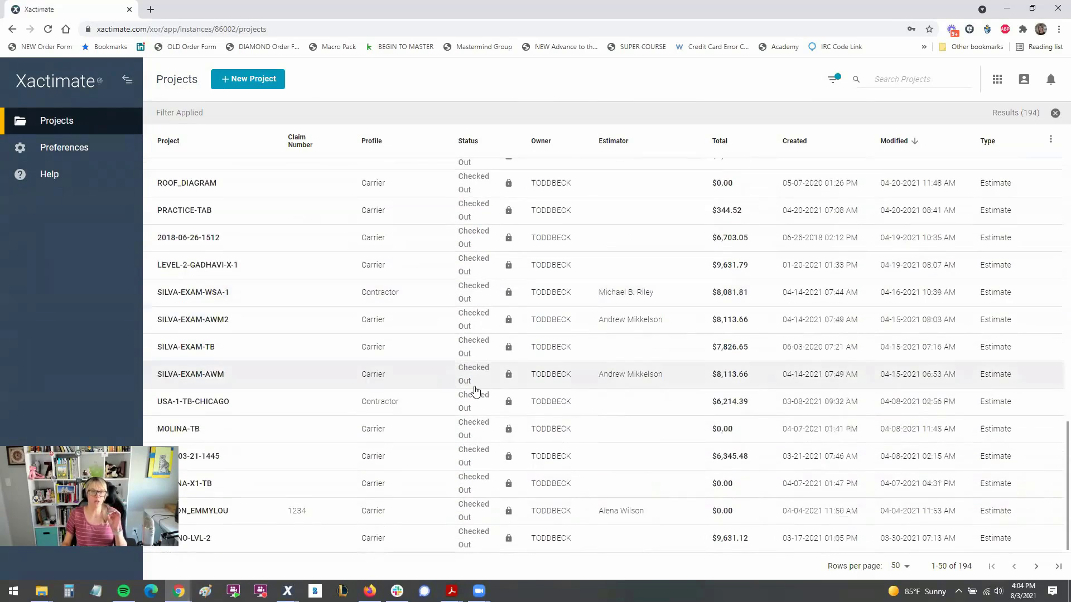
{"action": "scroll", "coordinate": [440, 390], "scroll_direction": "up", "scroll_amount": 8}
{"action": "scroll", "coordinate": [440, 391], "scroll_direction": "up", "scroll_amount": 8}
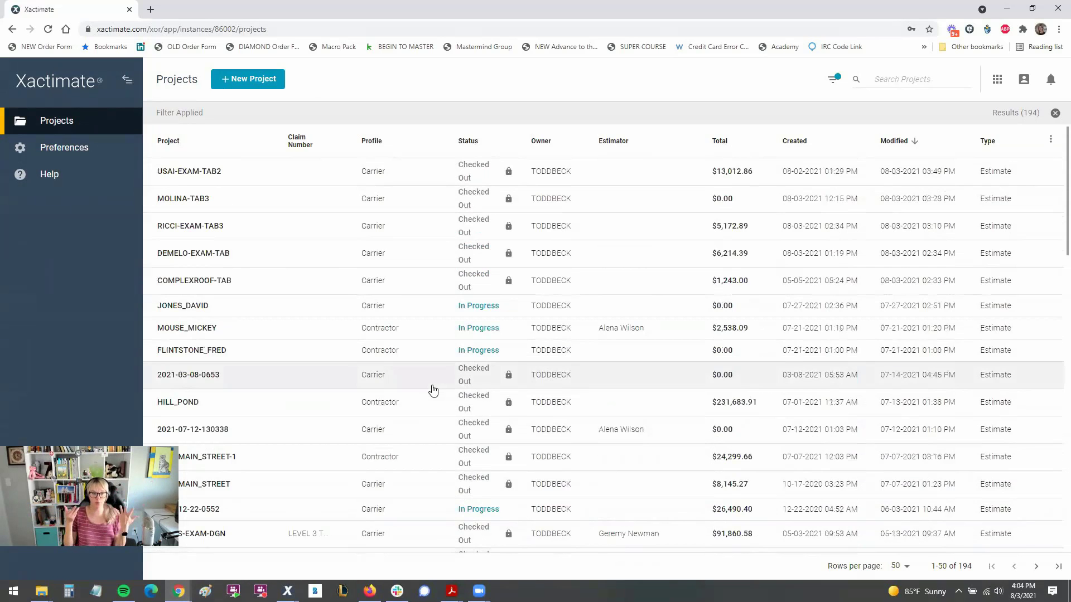
{"action": "scroll", "coordinate": [433, 389], "scroll_direction": "down", "scroll_amount": 8}
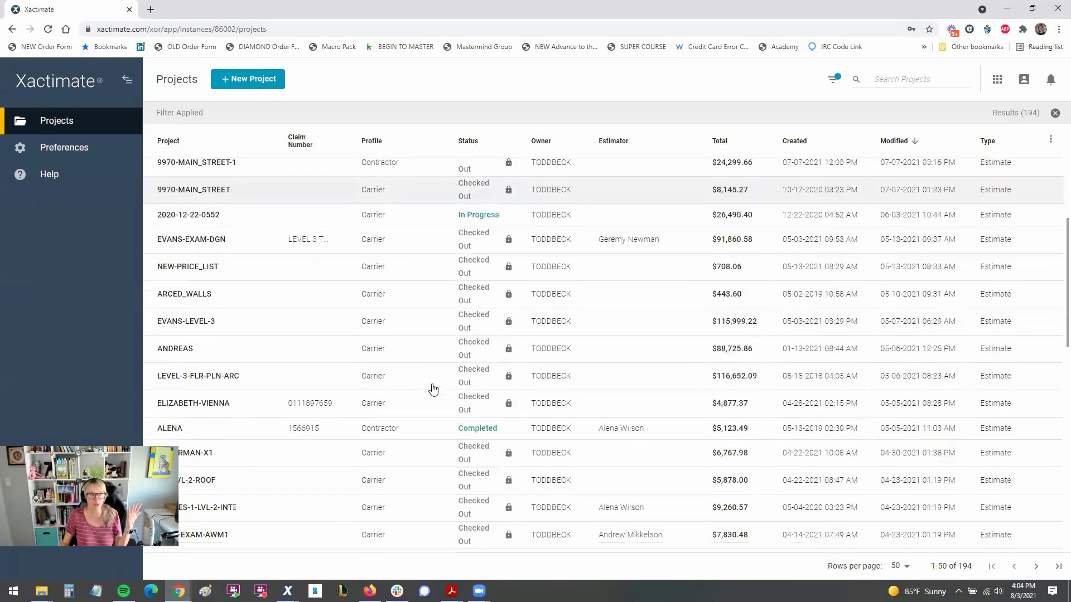
{"action": "scroll", "coordinate": [433, 390], "scroll_direction": "up", "scroll_amount": 1}
{"action": "scroll", "coordinate": [434, 390], "scroll_direction": "up", "scroll_amount": 4}
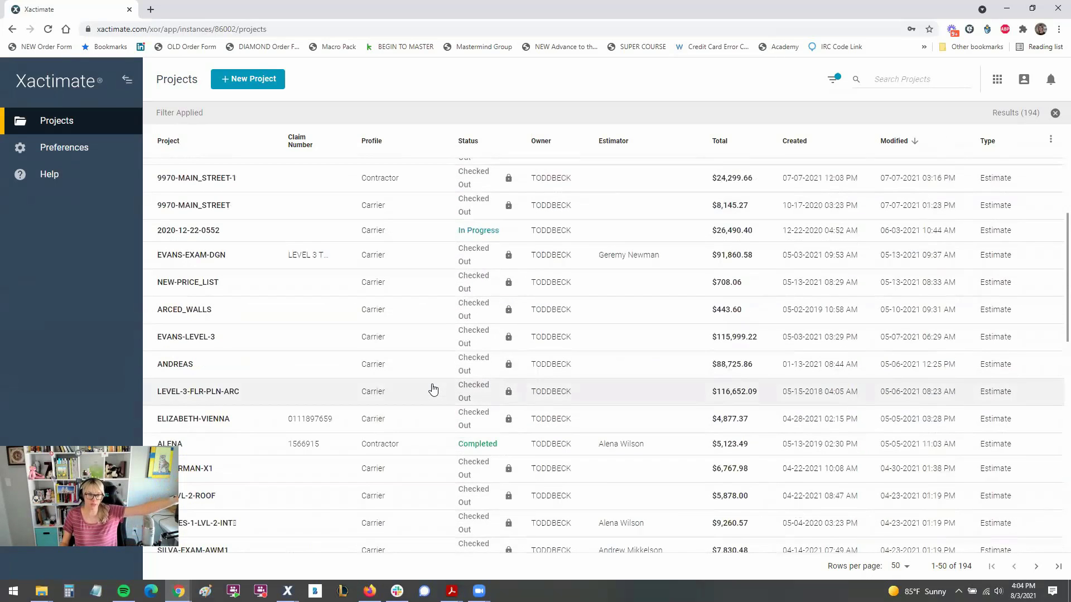
{"action": "scroll", "coordinate": [433, 390], "scroll_direction": "up", "scroll_amount": 3}
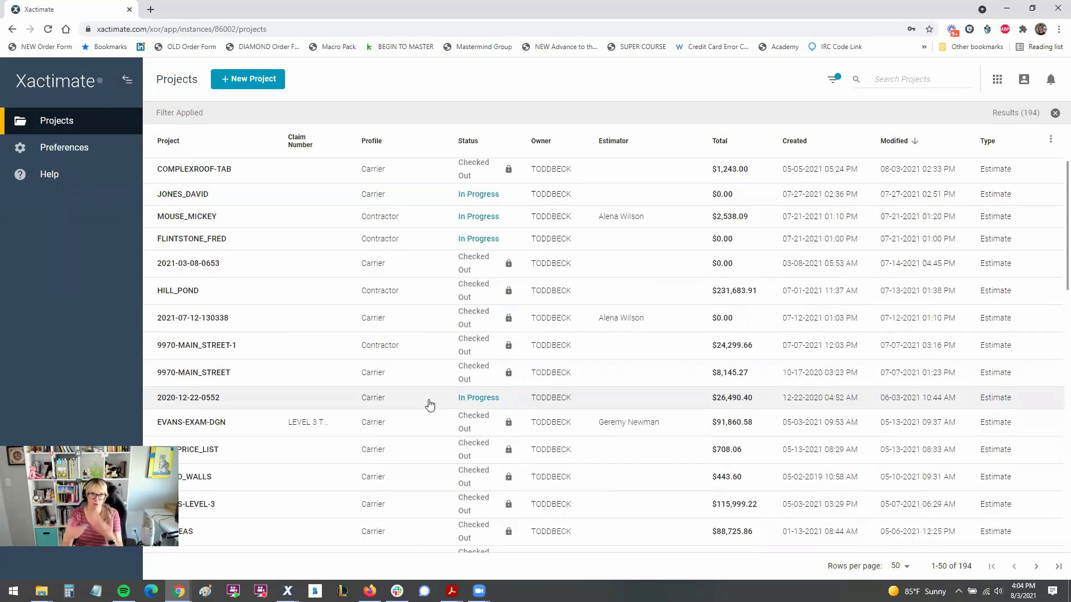
{"action": "scroll", "coordinate": [429, 404], "scroll_direction": "up", "scroll_amount": 3}
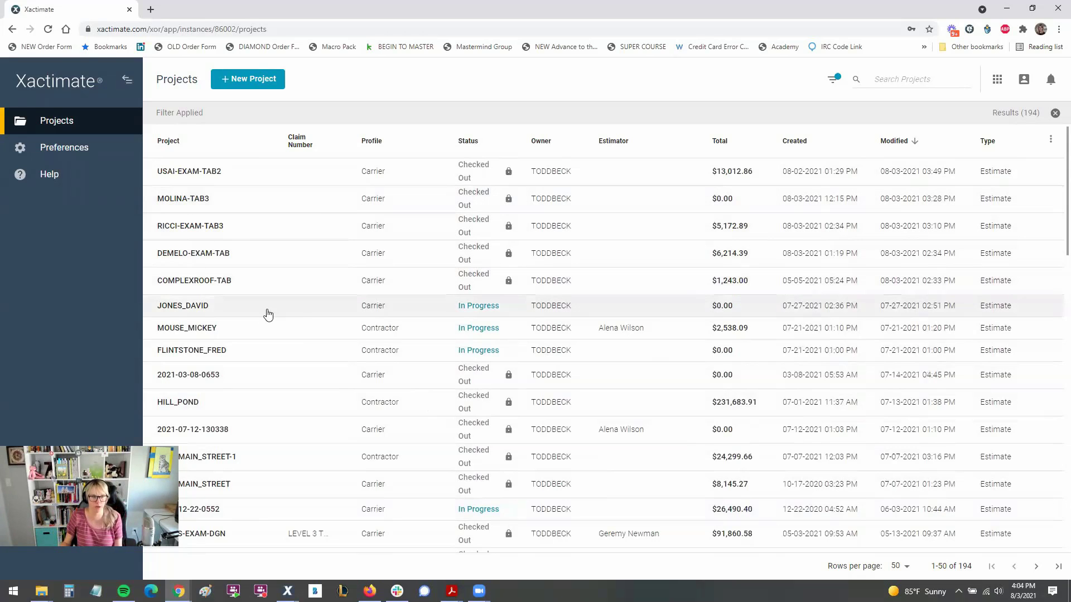
- Create a new Carrier estimate project named TEST
{"action": "left_click", "coordinate": [237, 83]}
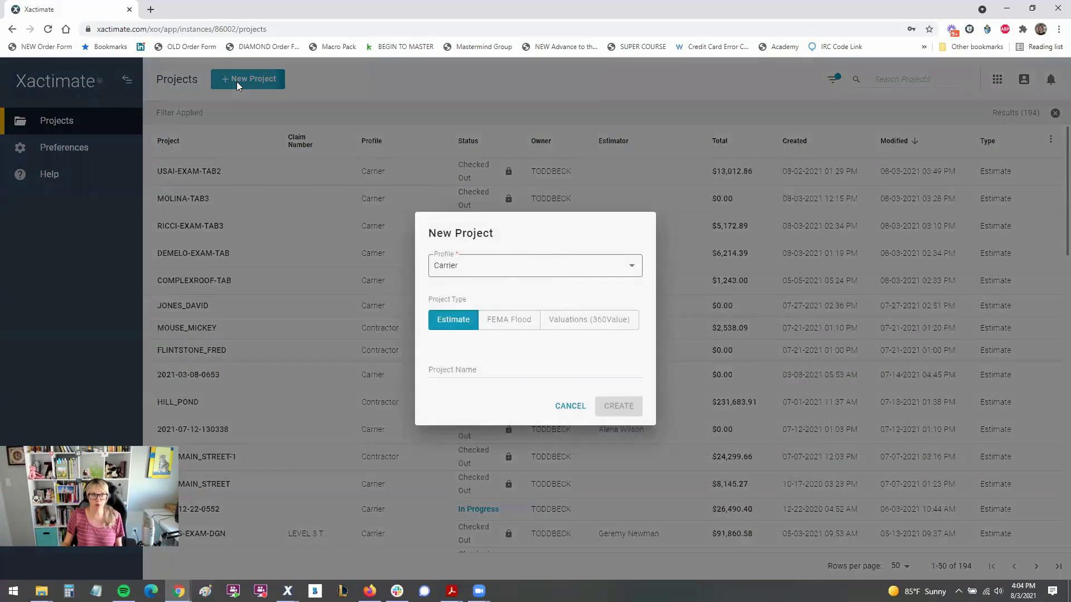
{"action": "left_click", "coordinate": [456, 368]}
{"action": "type", "text": "TEST"}
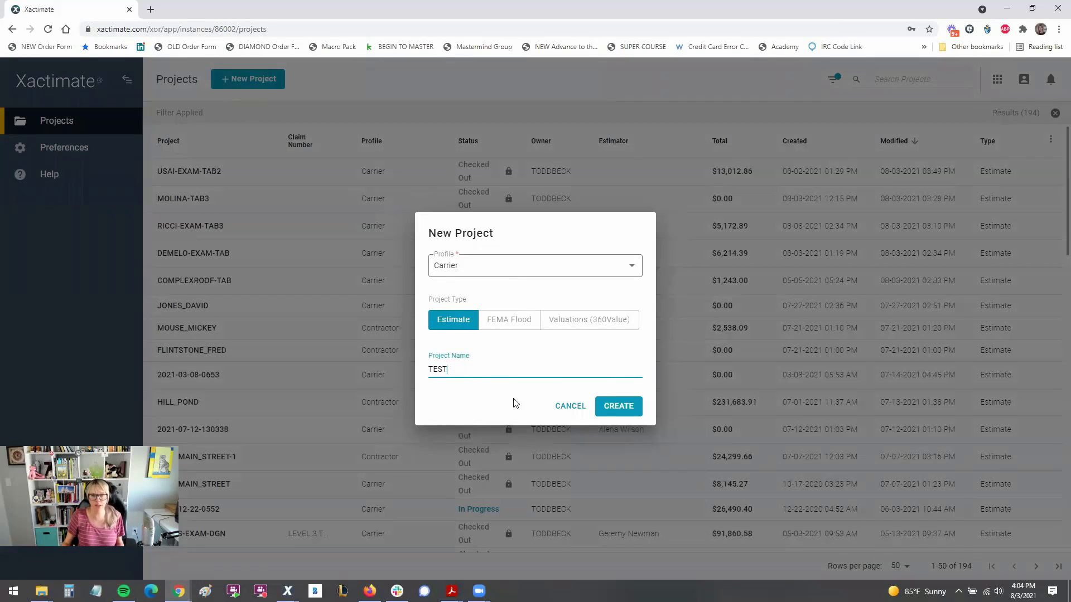
{"action": "left_click", "coordinate": [615, 410]}
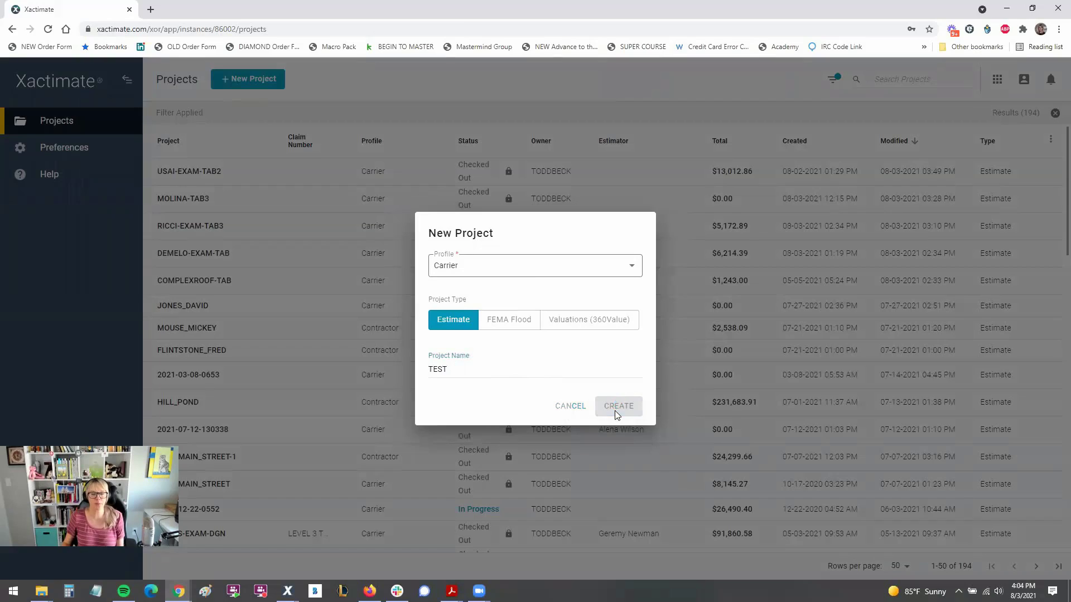
- Open the TEST project's Claim Info page and collapse the sidebar to widen it
{"action": "left_click", "coordinate": [616, 407]}
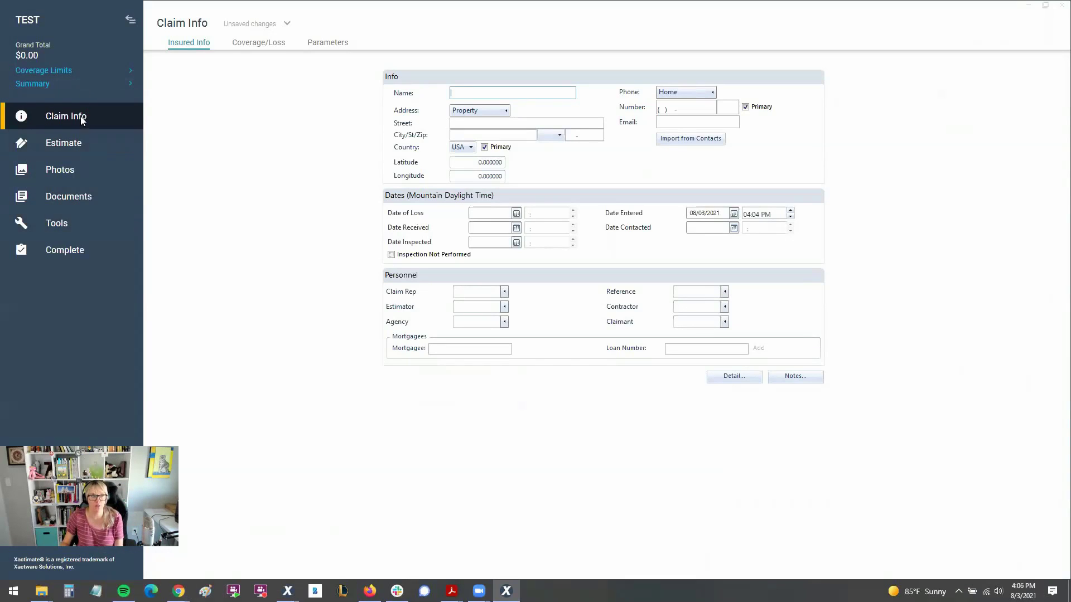
{"action": "left_click", "coordinate": [128, 23]}
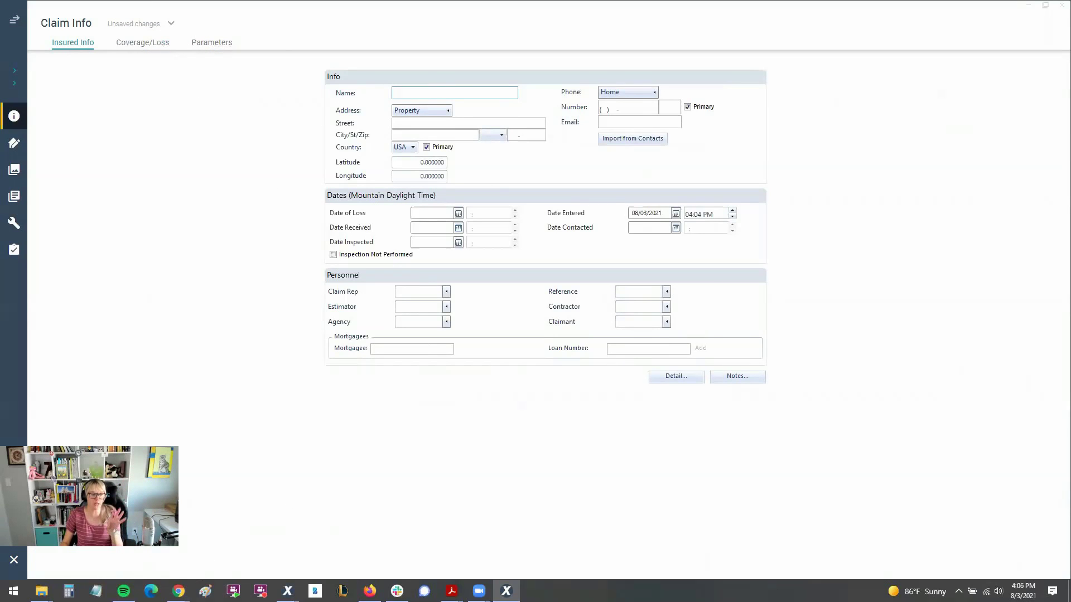
- Review the old version's Coverage/Loss, Parameters and Sketch pages, then return to Estimate Items
{"action": "left_click", "coordinate": [299, 541]}
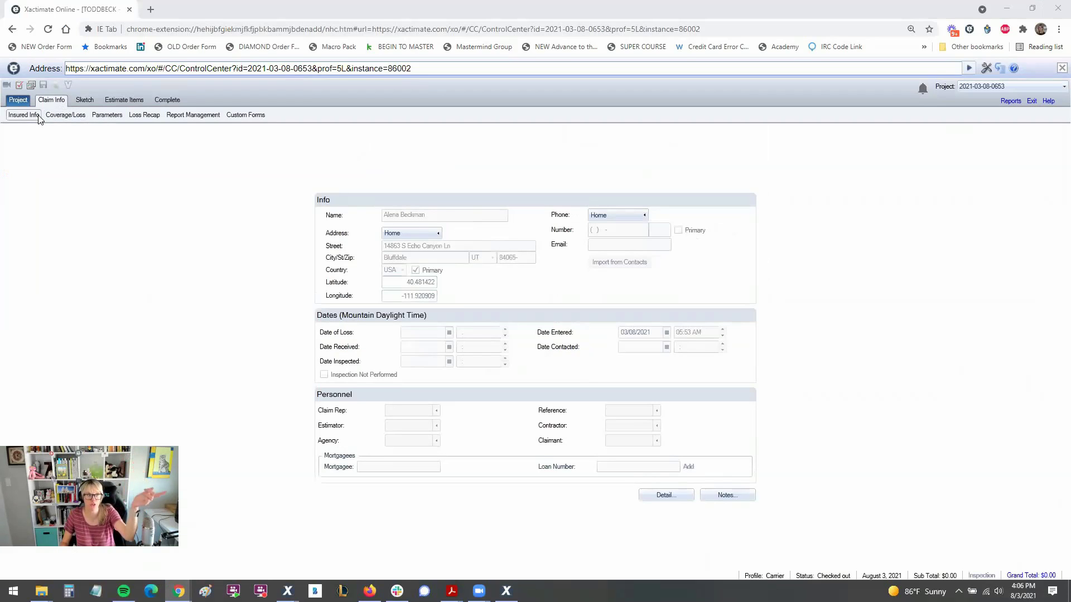
{"action": "left_click", "coordinate": [61, 116]}
{"action": "left_click", "coordinate": [106, 115]}
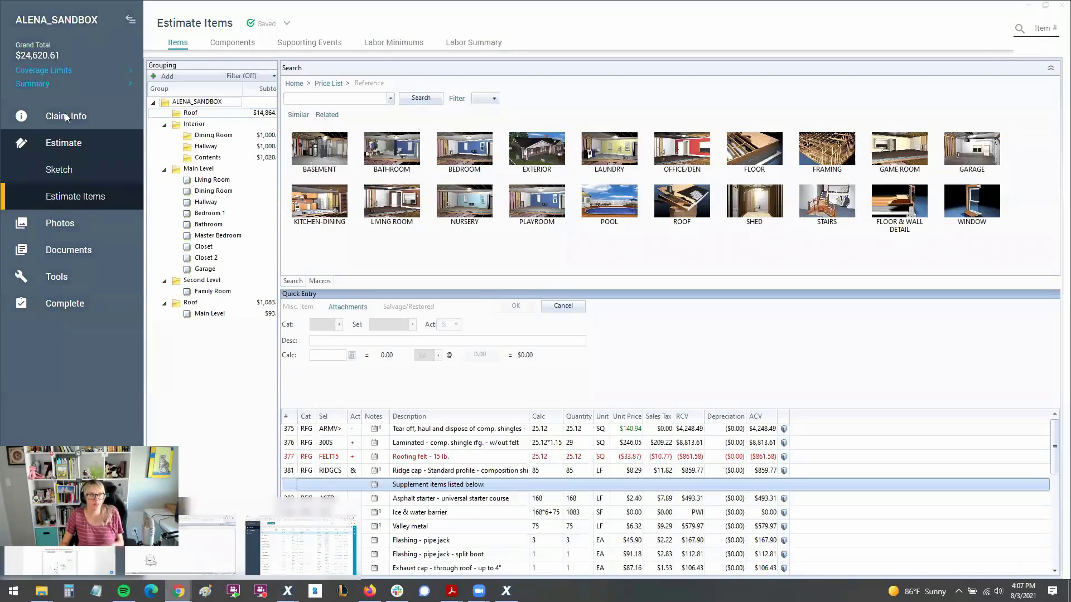
{"action": "left_click", "coordinate": [85, 100]}
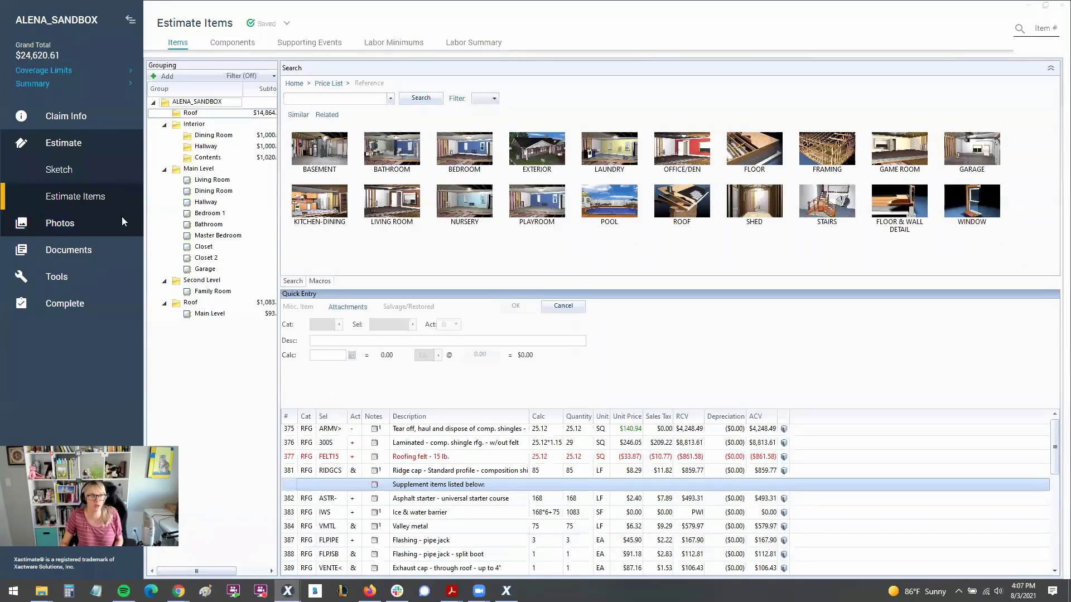
{"action": "left_click", "coordinate": [332, 552]}
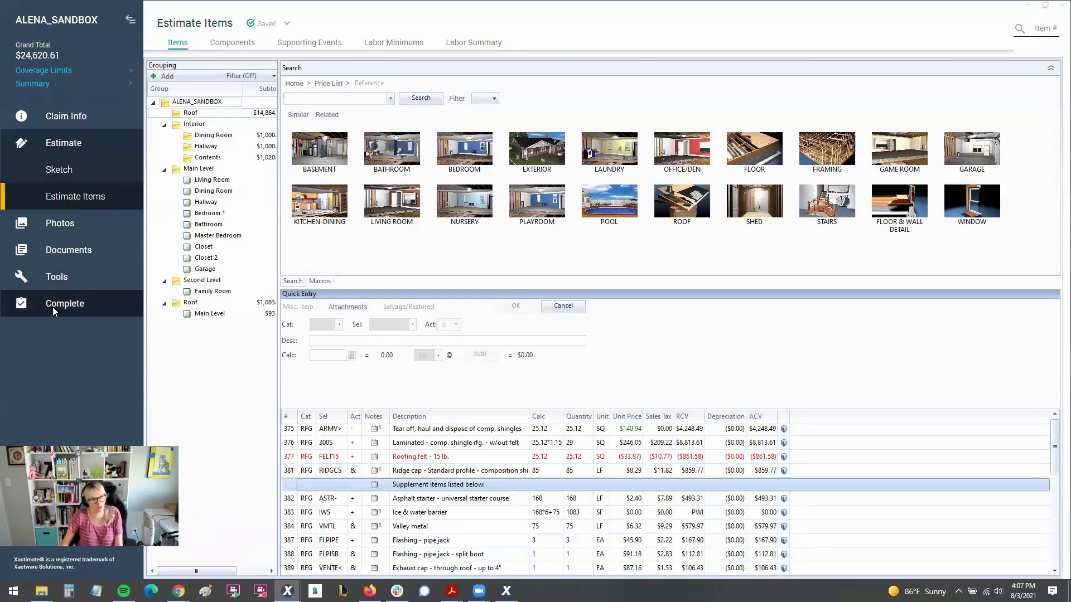
- Open the ALENA_SANDBOX estimate's Documents > Reports print options and collapse the sidebar
{"action": "left_click", "coordinate": [78, 247]}
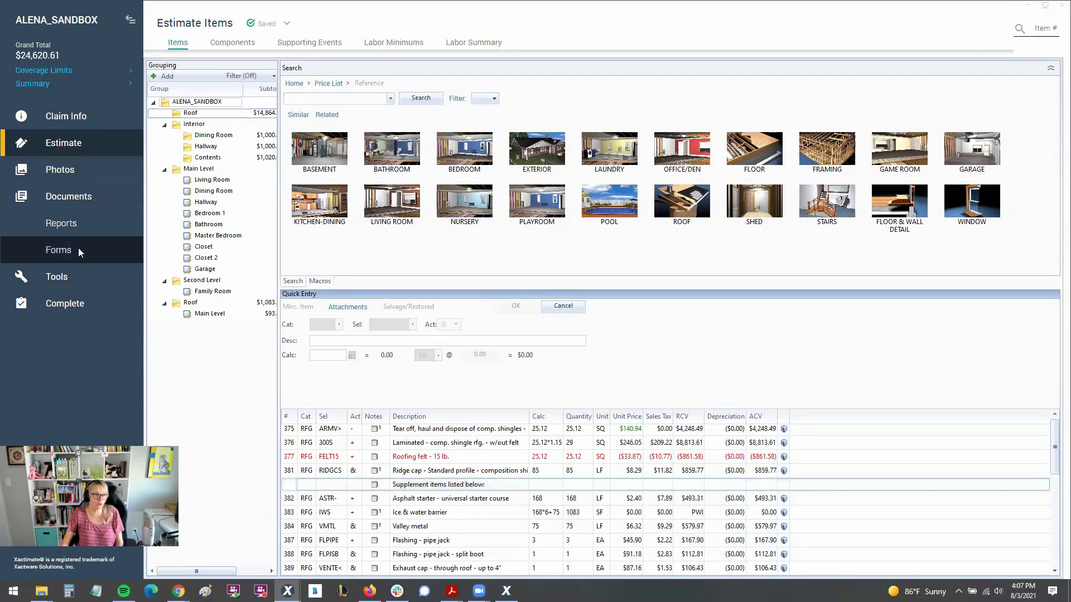
{"action": "left_click", "coordinate": [77, 226]}
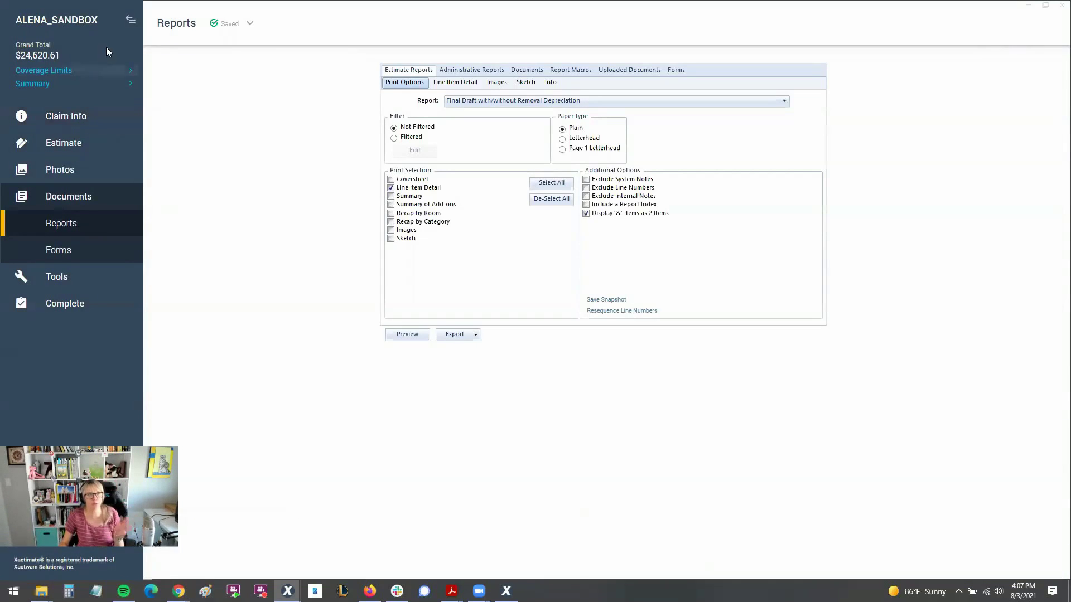
{"action": "left_click", "coordinate": [130, 21]}
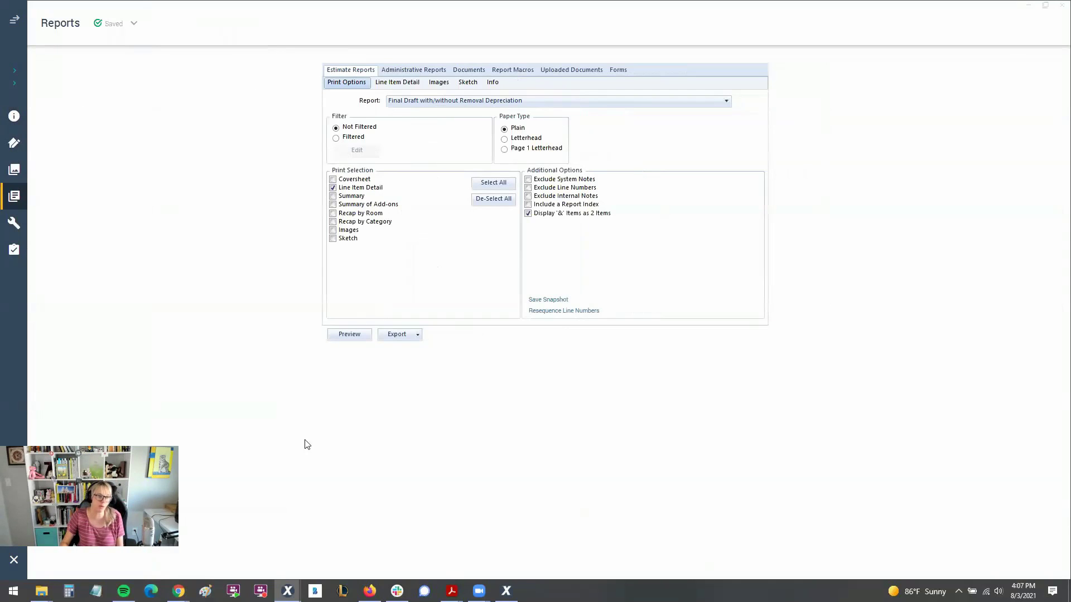
- Check the old version's estimate Reports, then return to the new Reports page with sidebar expanded
{"action": "mouse_move", "coordinate": [178, 591]}
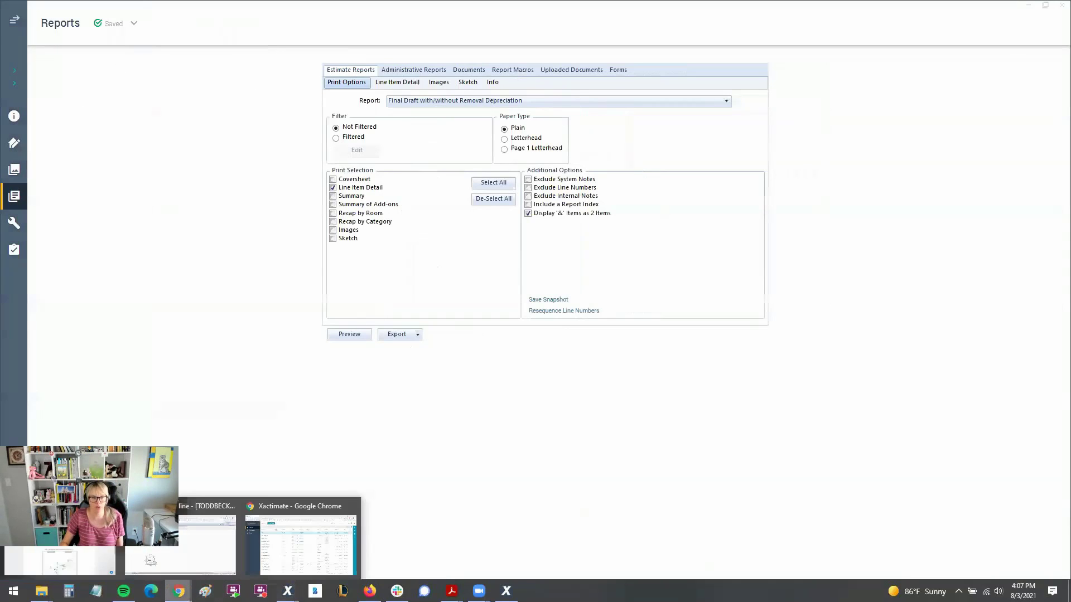
{"action": "left_click", "coordinate": [186, 547]}
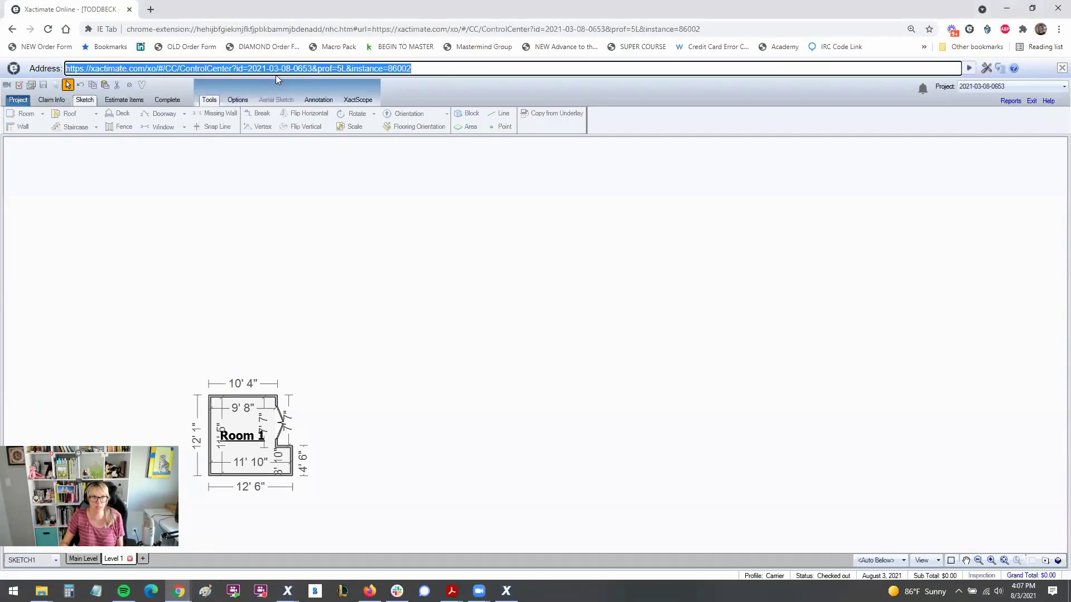
{"action": "left_click", "coordinate": [1012, 102]}
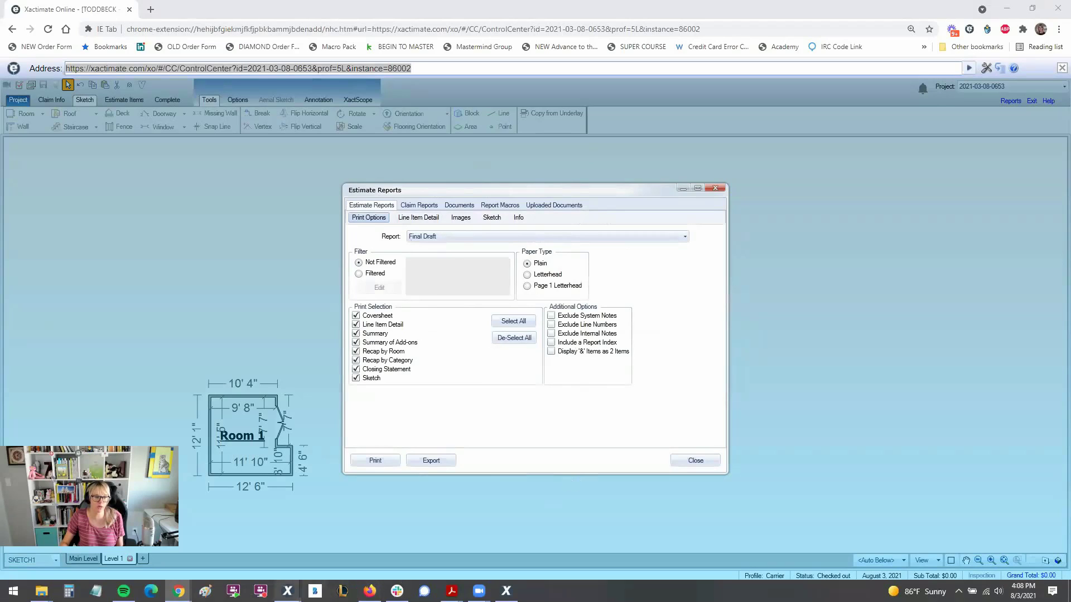
{"action": "left_click", "coordinate": [348, 533]}
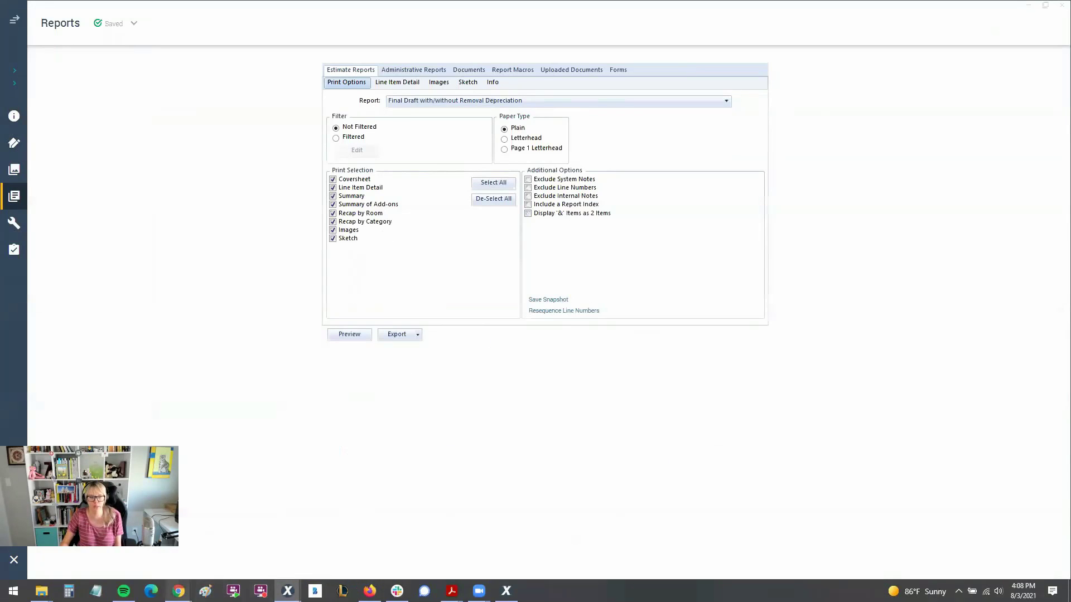
{"action": "left_click", "coordinate": [15, 23]}
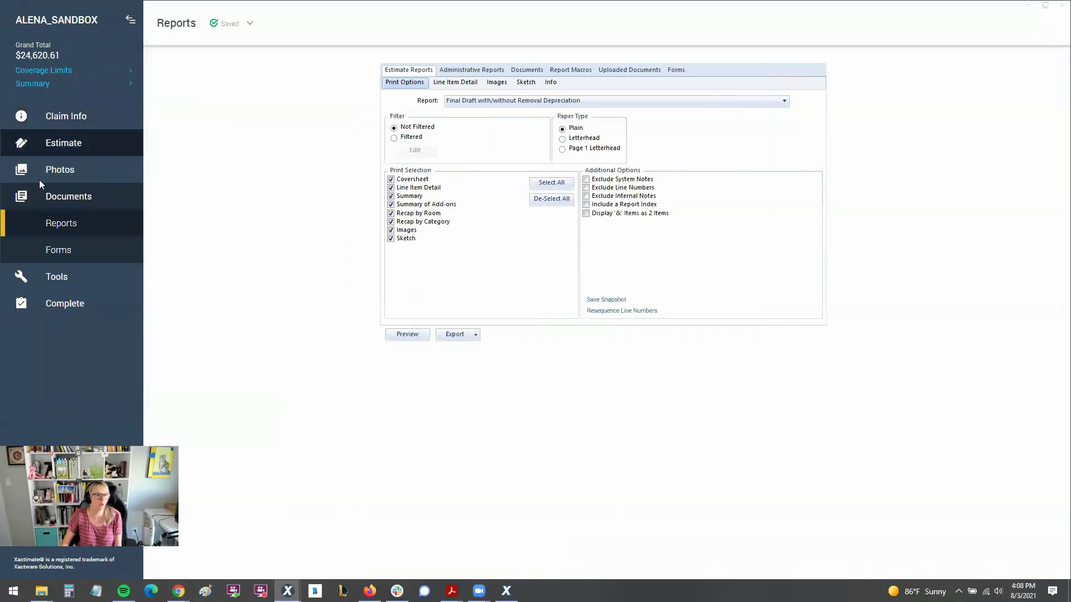
- Load the sandbox estimate's Sketch page, then switch to the old version's window
{"action": "left_click", "coordinate": [72, 146]}
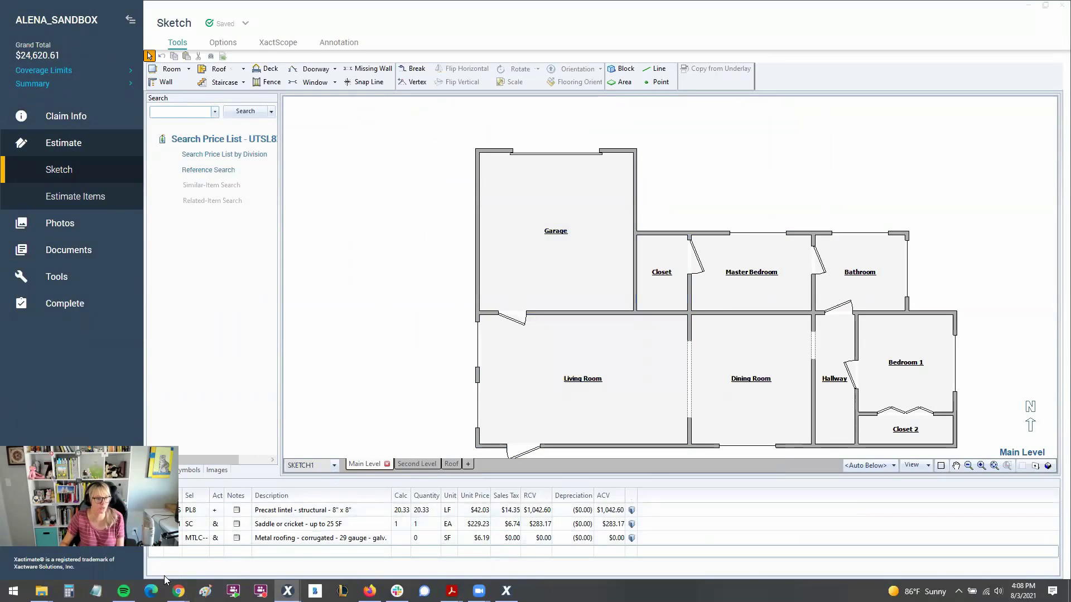
{"action": "left_click", "coordinate": [178, 591]}
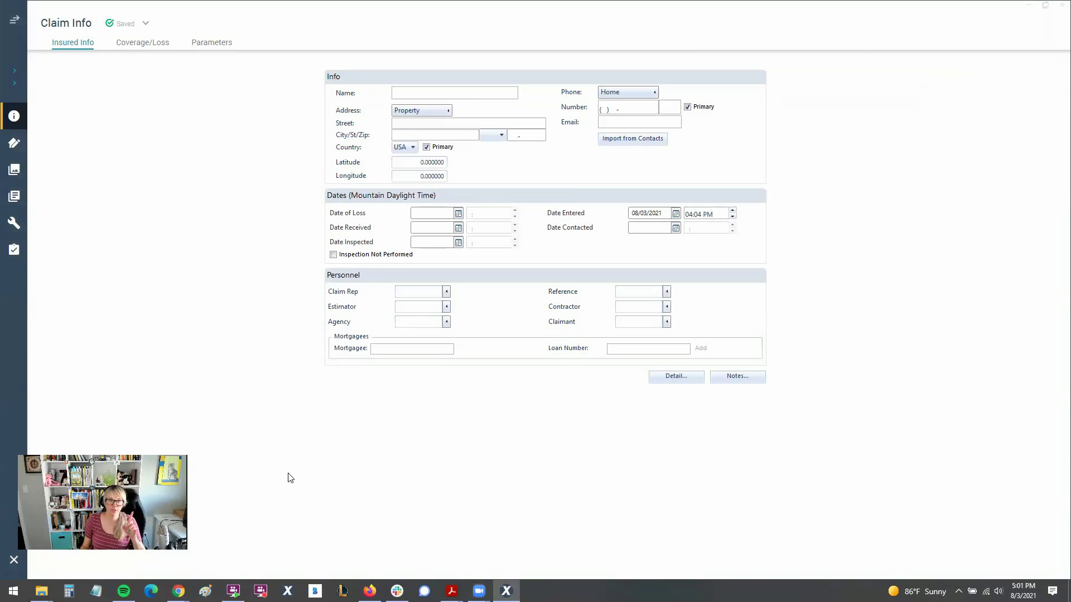
- Expand and collapse the navigation sidebar, then switch to the old version's sketch window
{"action": "left_click", "coordinate": [14, 22]}
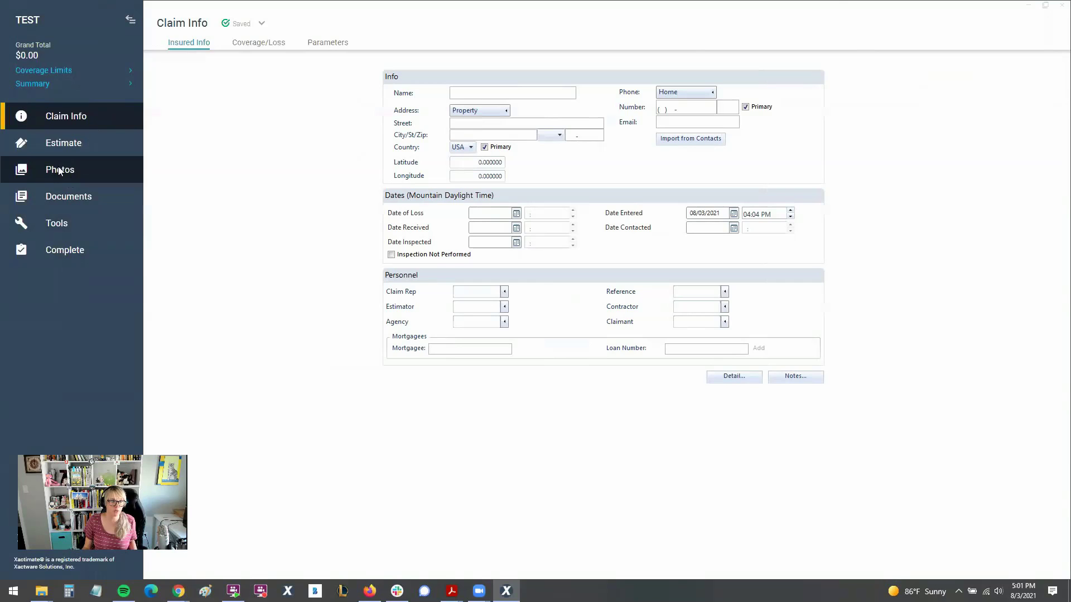
{"action": "left_click", "coordinate": [130, 21]}
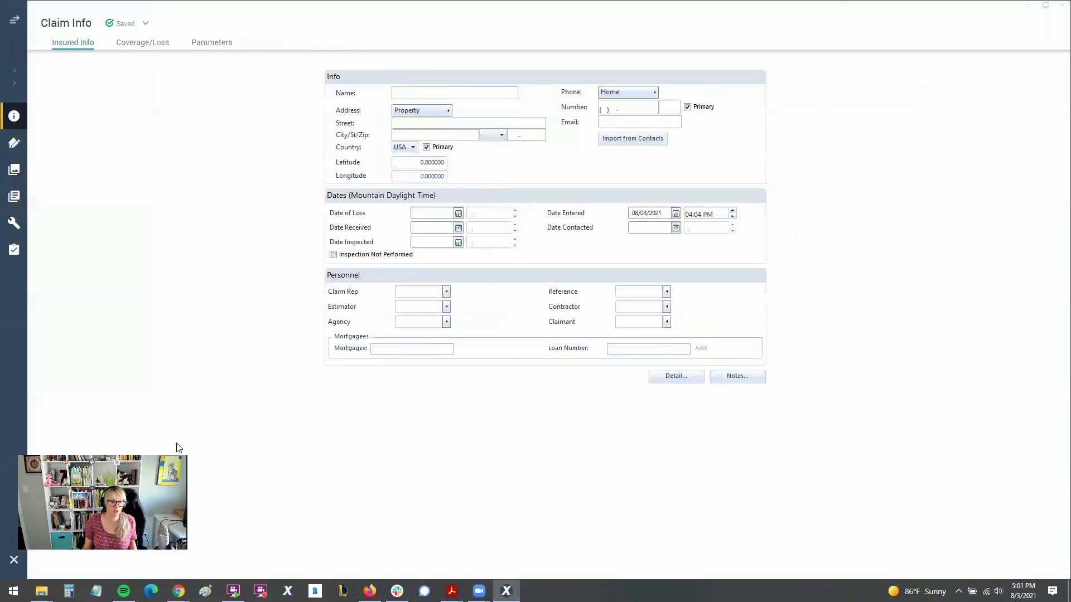
{"action": "left_click", "coordinate": [179, 591]}
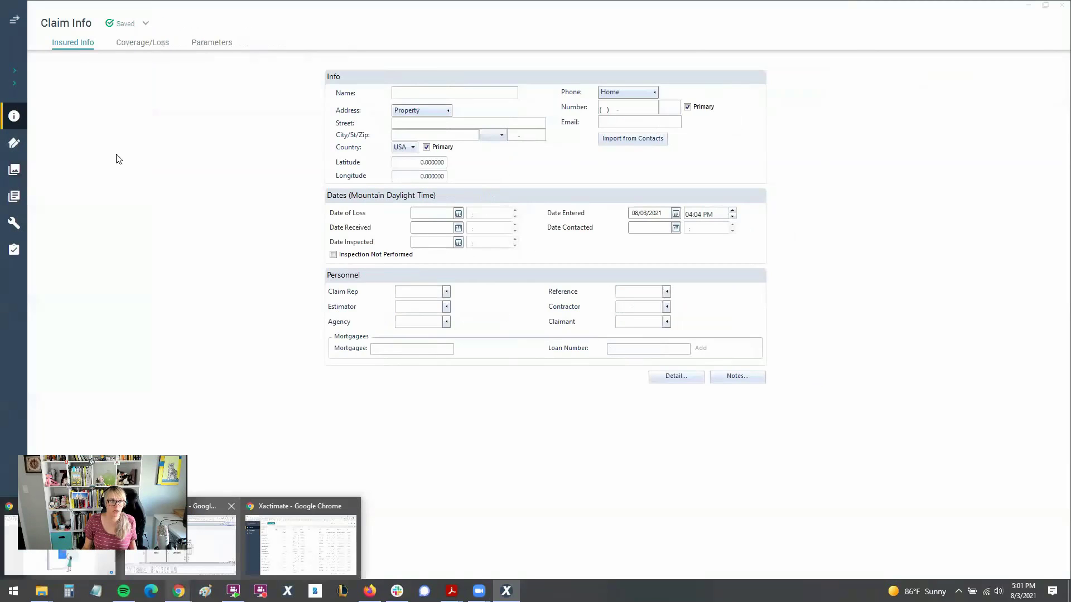
{"action": "key", "text": "alt+Tab"}
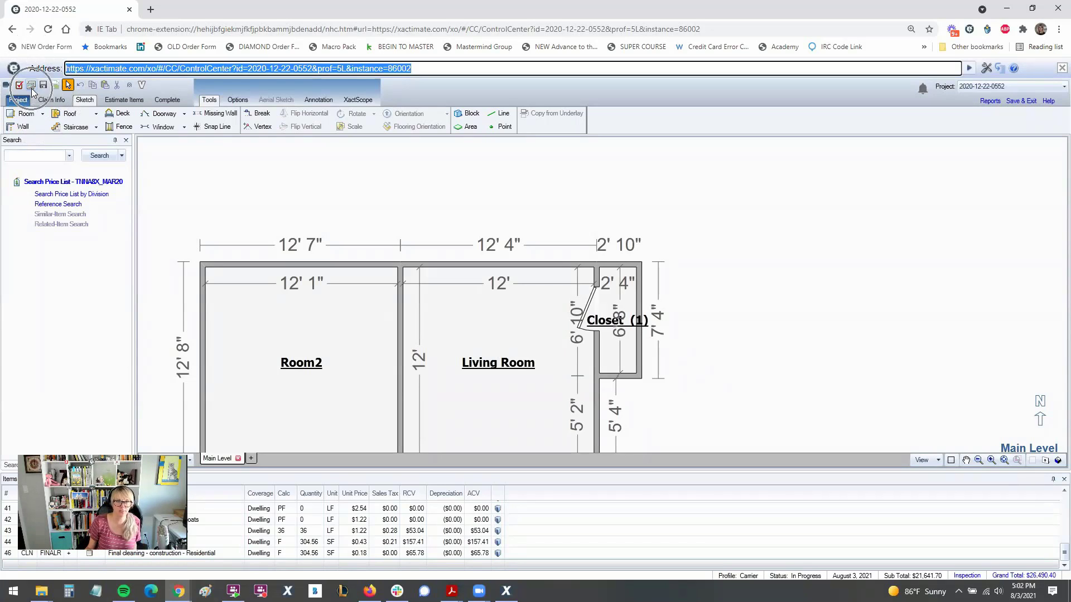
- Look at the old version's Digital Images photo manager, close it, and bring up the Projects list
{"action": "left_click", "coordinate": [30, 88]}
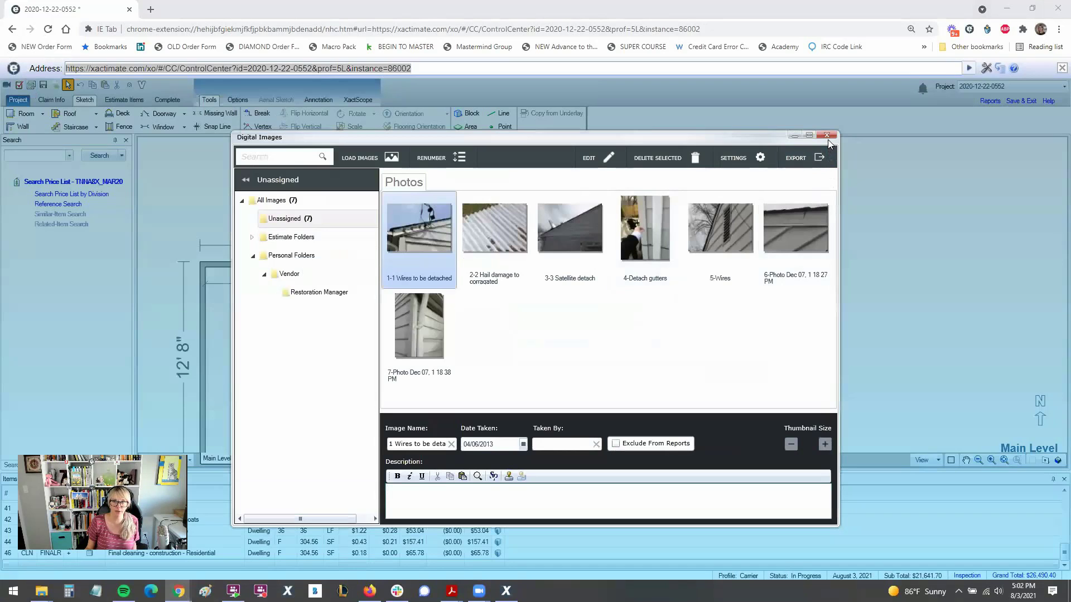
{"action": "left_click", "coordinate": [826, 135]}
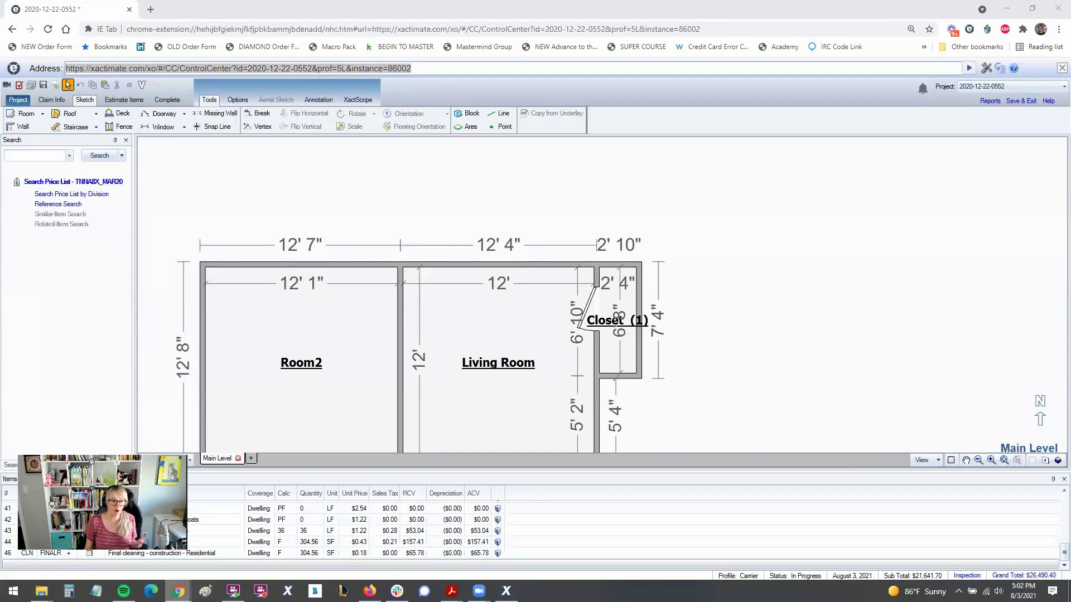
{"action": "mouse_move", "coordinate": [178, 591]}
{"action": "left_click", "coordinate": [287, 540]}
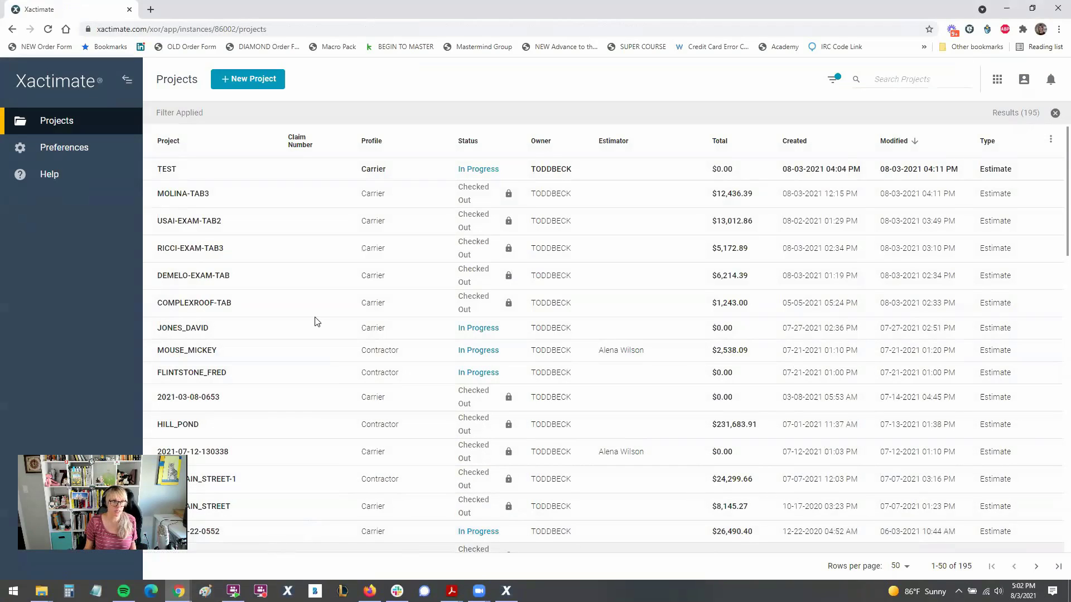
- View the TEST estimate's empty Photos page, collapsing and re-expanding the sidebar
{"action": "key", "text": "alt+Tab"}
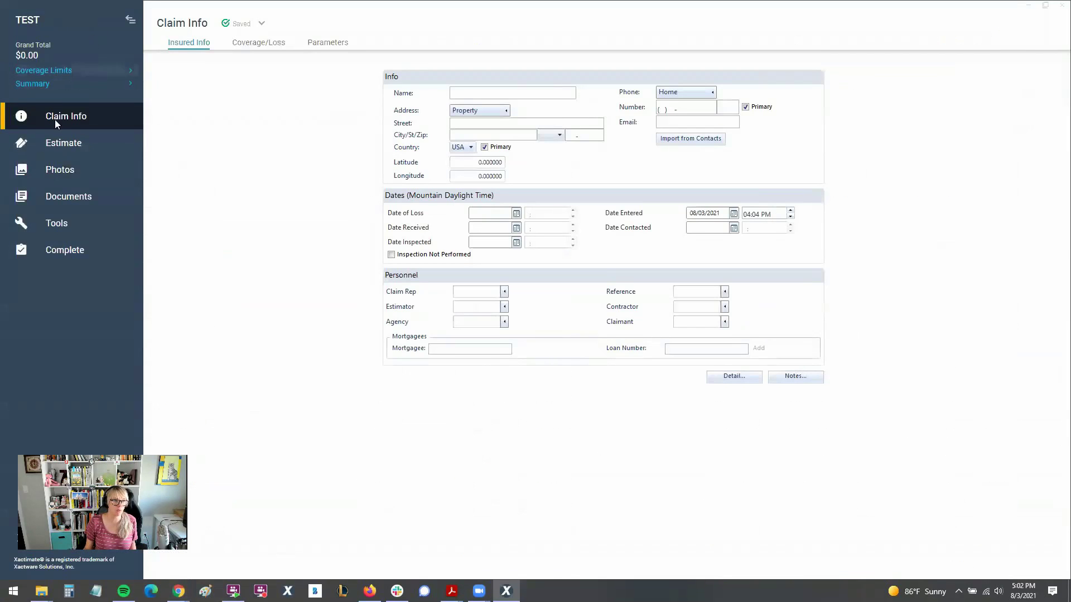
{"action": "left_click", "coordinate": [58, 176]}
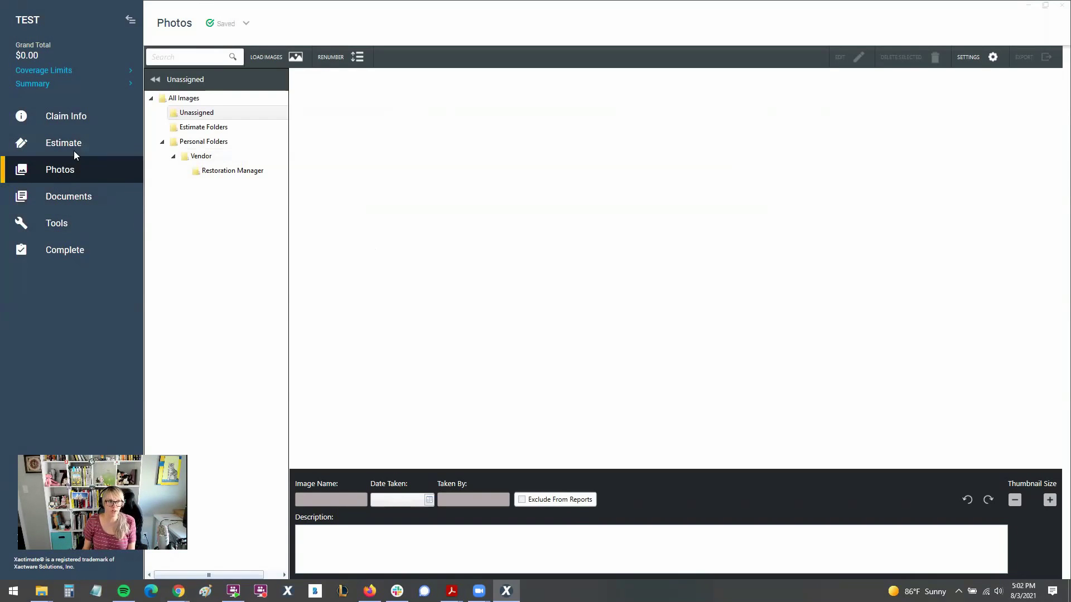
{"action": "left_click", "coordinate": [128, 20]}
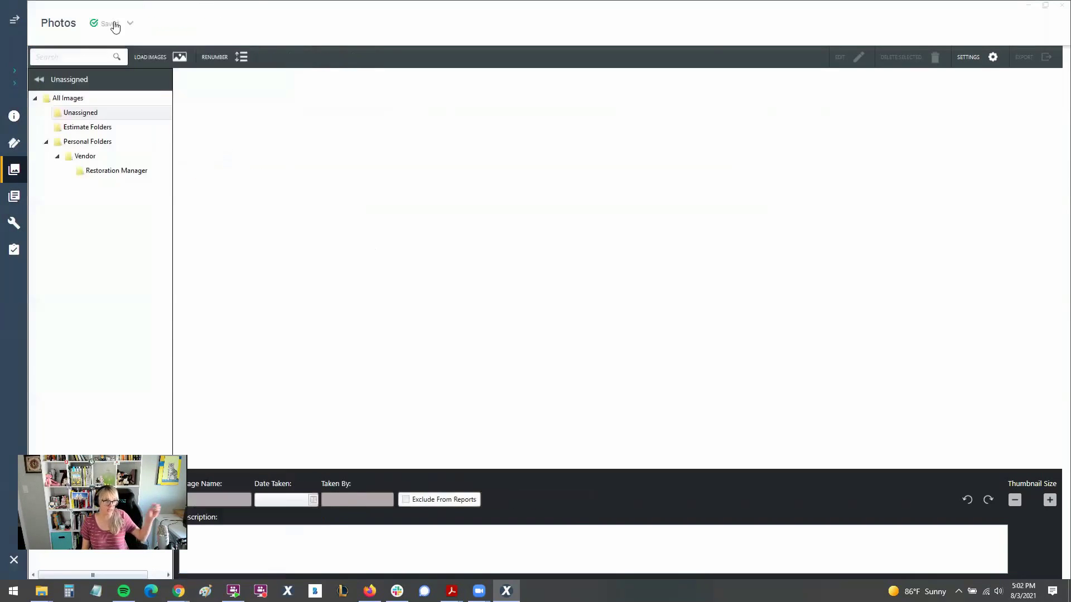
{"action": "left_click", "coordinate": [15, 22]}
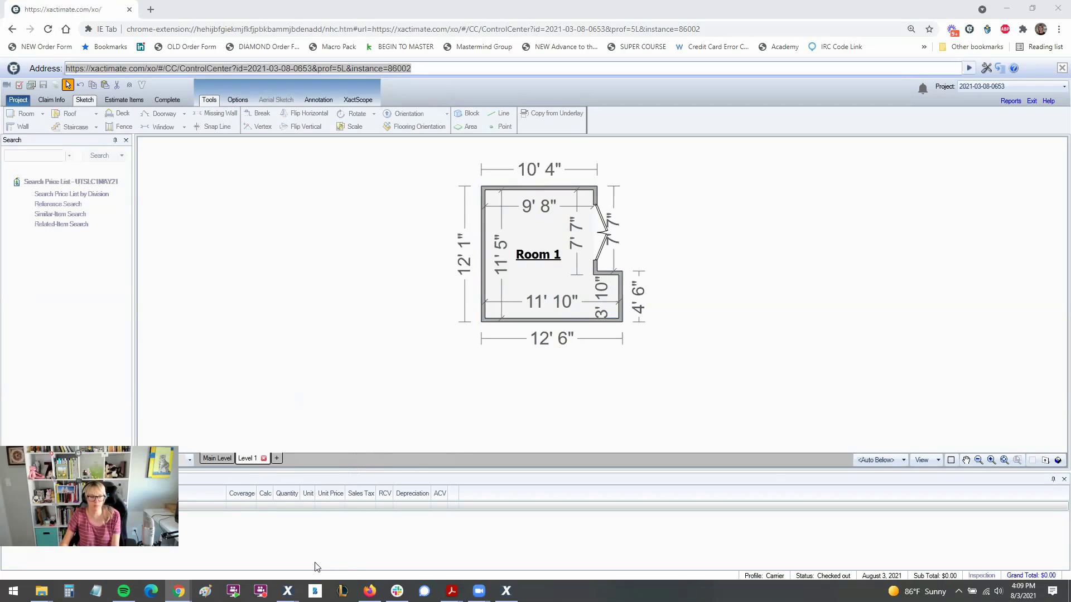
- Review the Carrier User Preferences settings, then go back to the Projects list
{"action": "mouse_move", "coordinate": [287, 591]}
{"action": "left_click", "coordinate": [346, 530]}
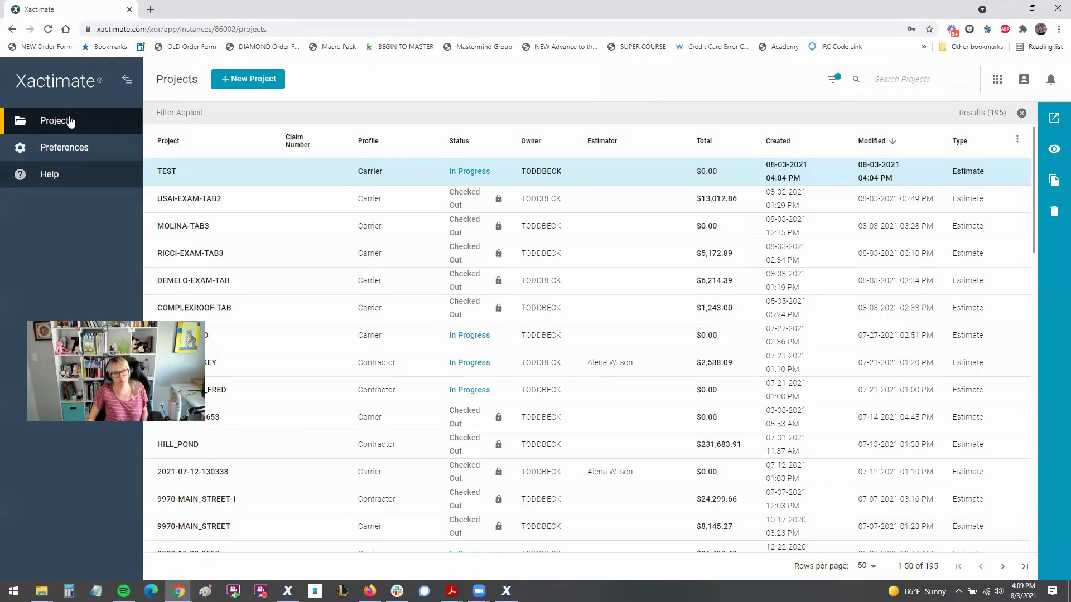
{"action": "left_click", "coordinate": [83, 149]}
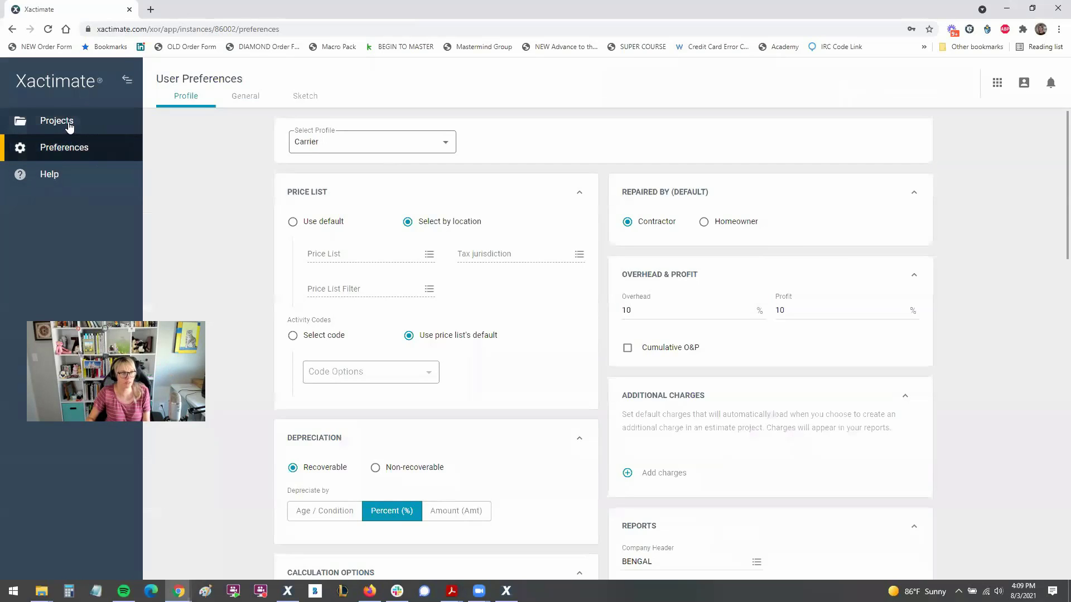
{"action": "left_click", "coordinate": [68, 125]}
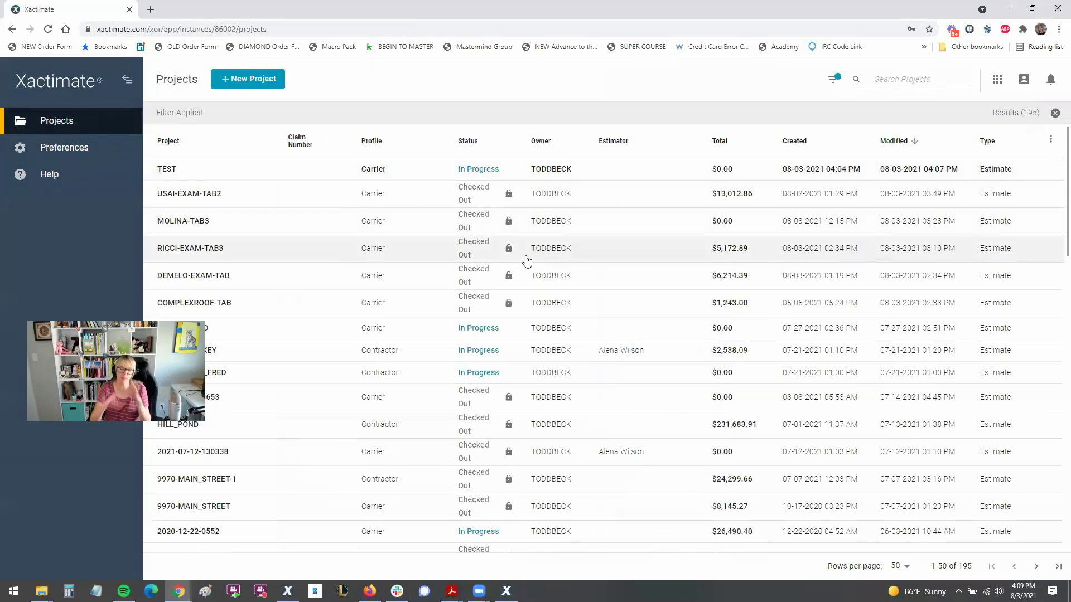